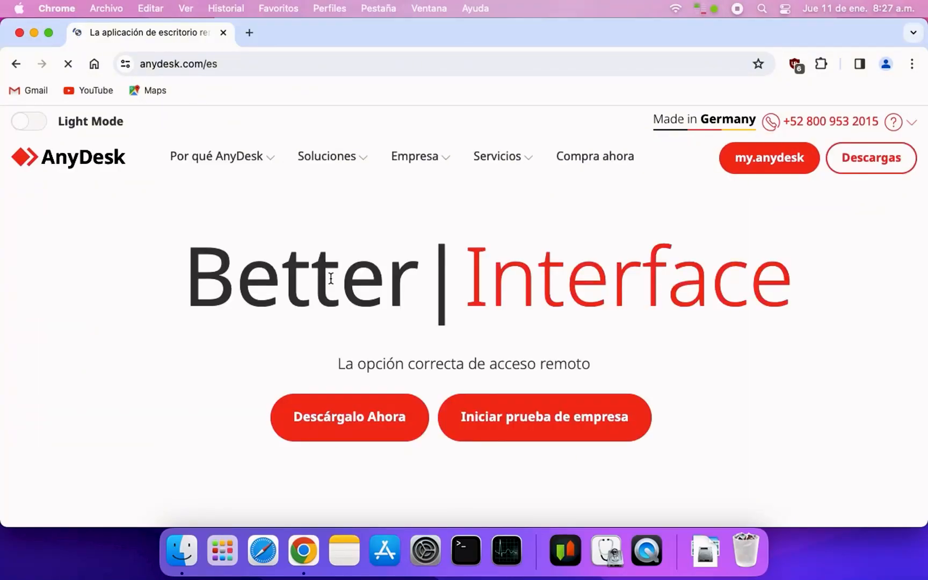
Download AnyDesk for Mac from its website and open the downloaded anydesk.dmg installer
click(332, 419)
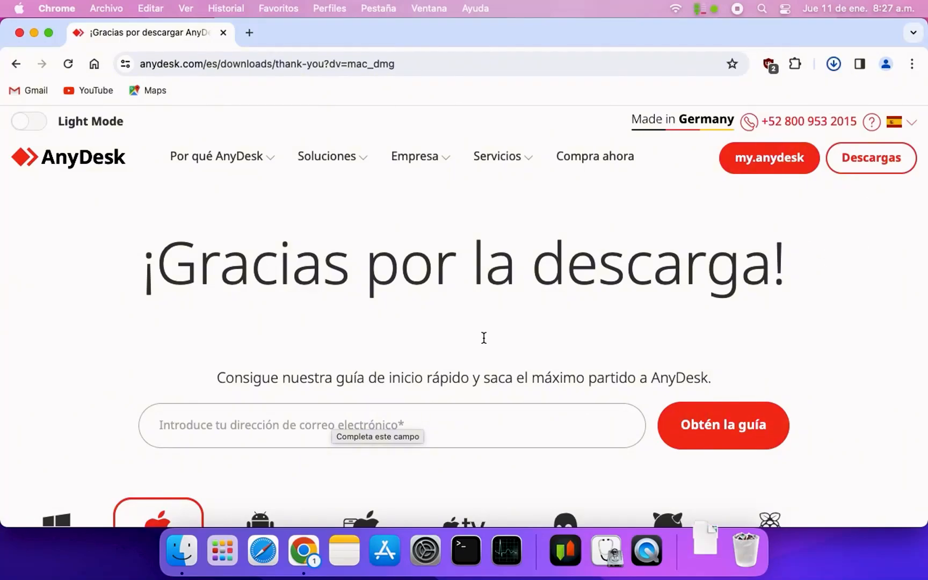
click(834, 64)
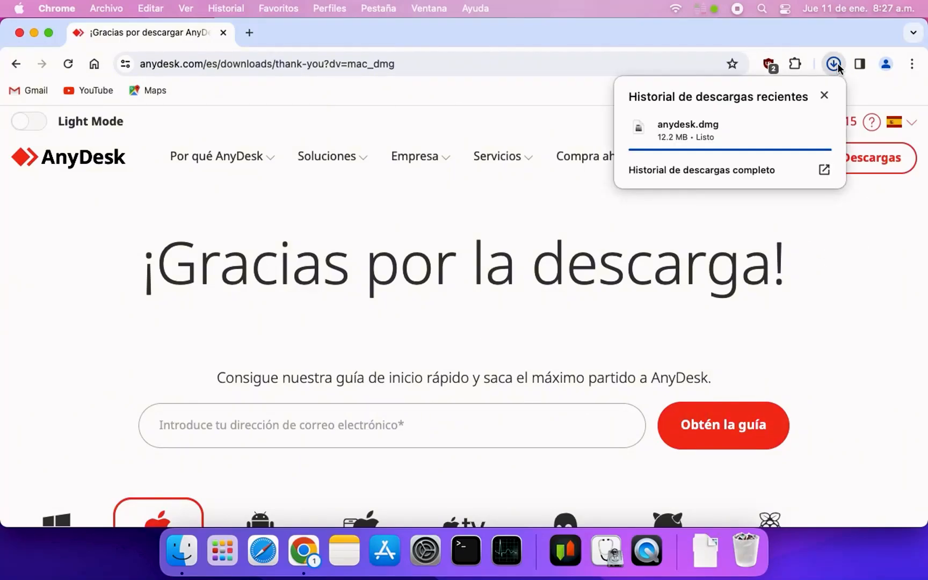
click(705, 124)
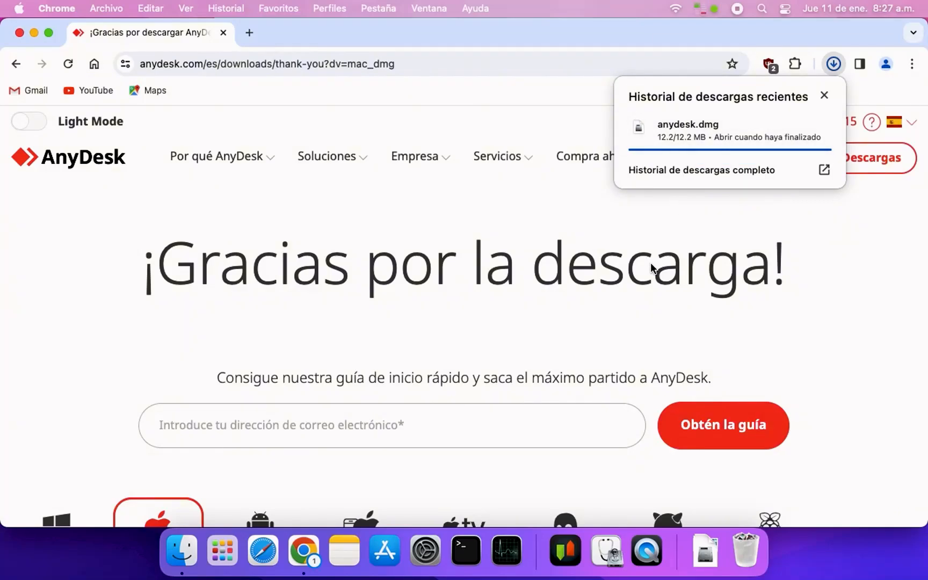
click(673, 138)
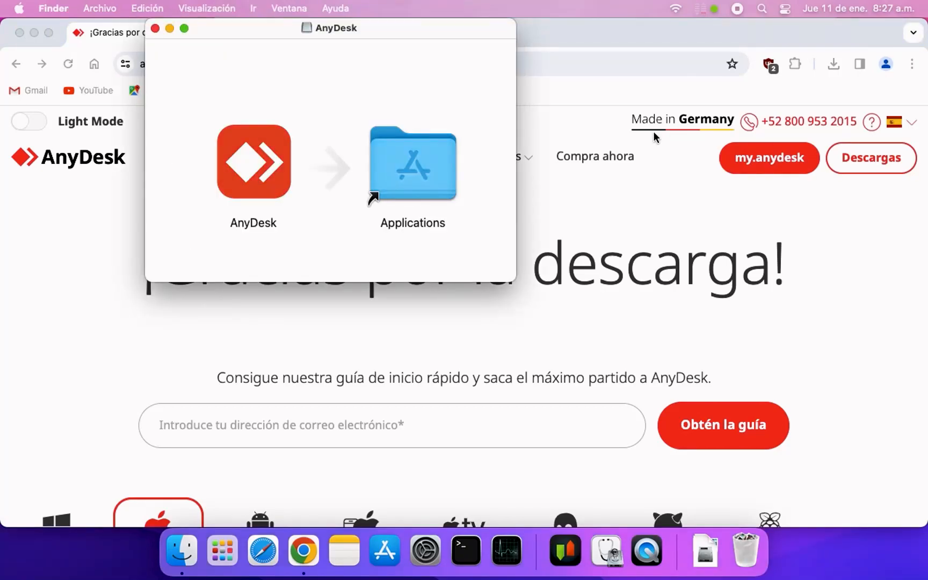
Install AnyDesk by copying it into the Applications folder, and close the installer and browser windows
drag(265, 155, 416, 171)
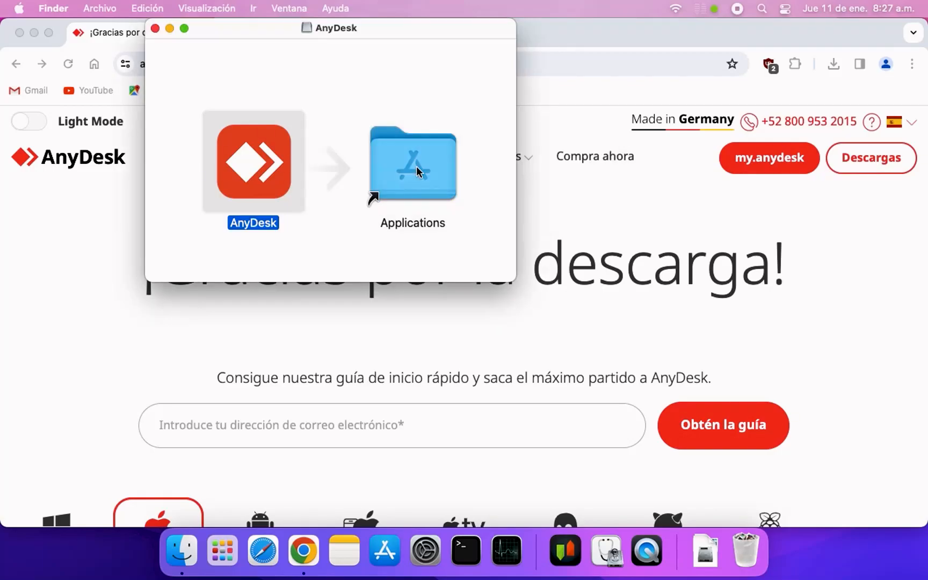
click(155, 29)
click(18, 33)
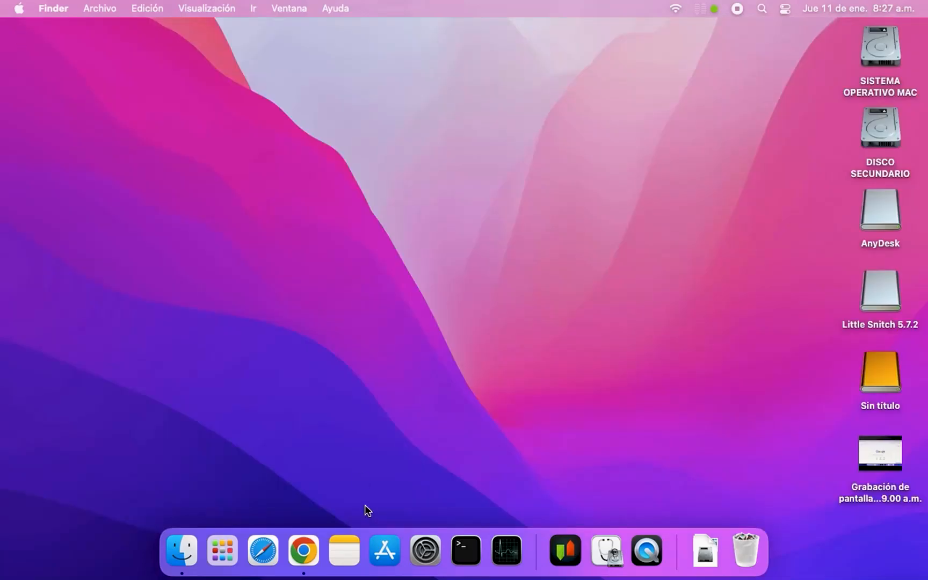
Launch the installed AnyDesk app, approving its opening as an internet download, and disallow its notifications
click(222, 552)
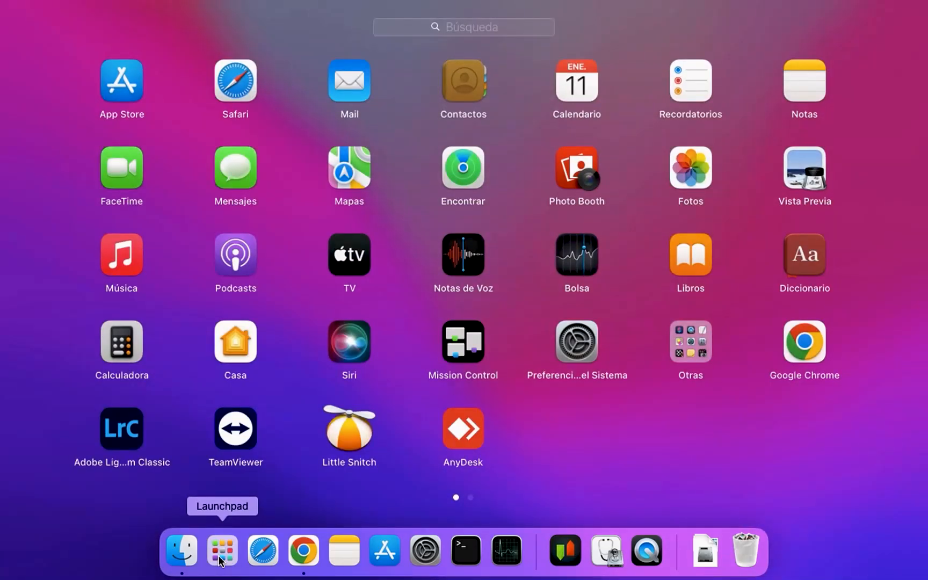
click(462, 426)
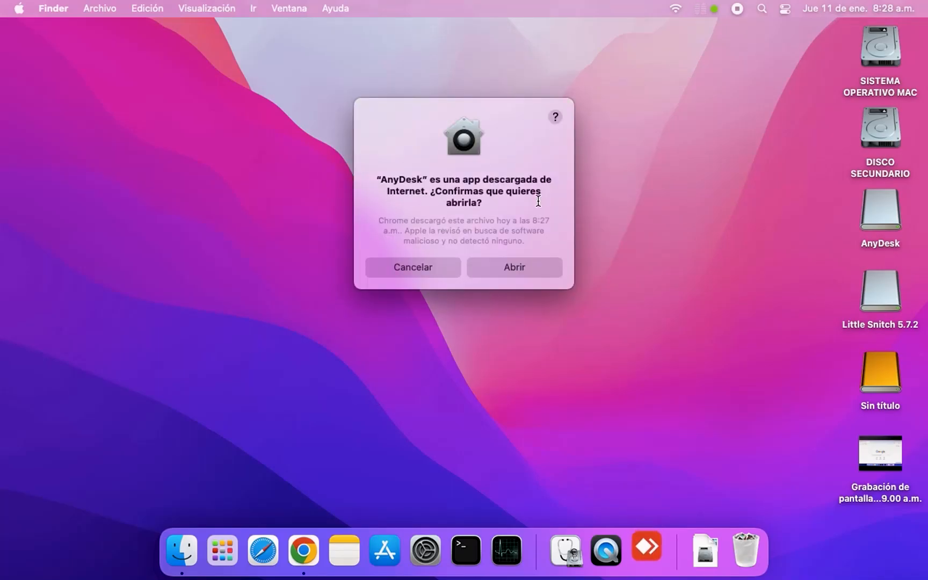
click(517, 269)
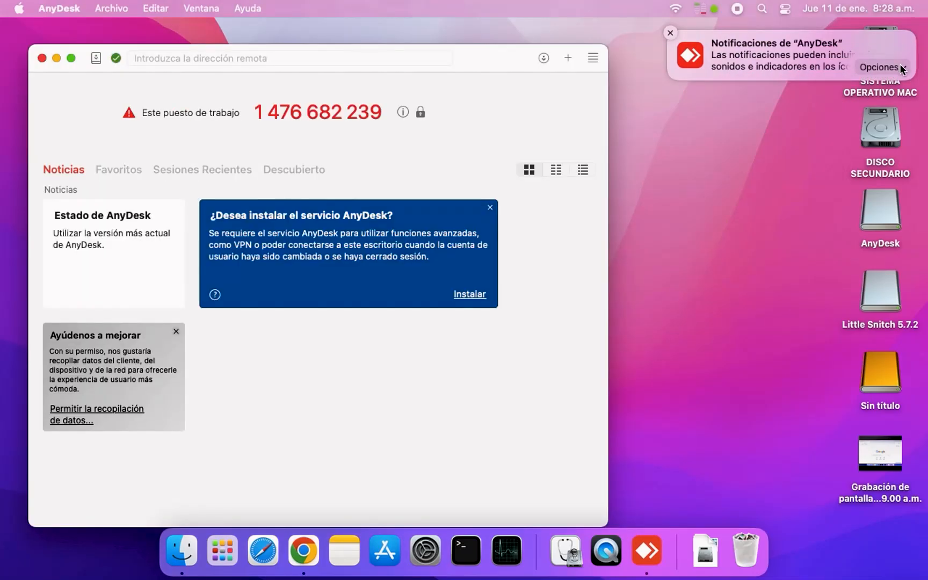
click(899, 65)
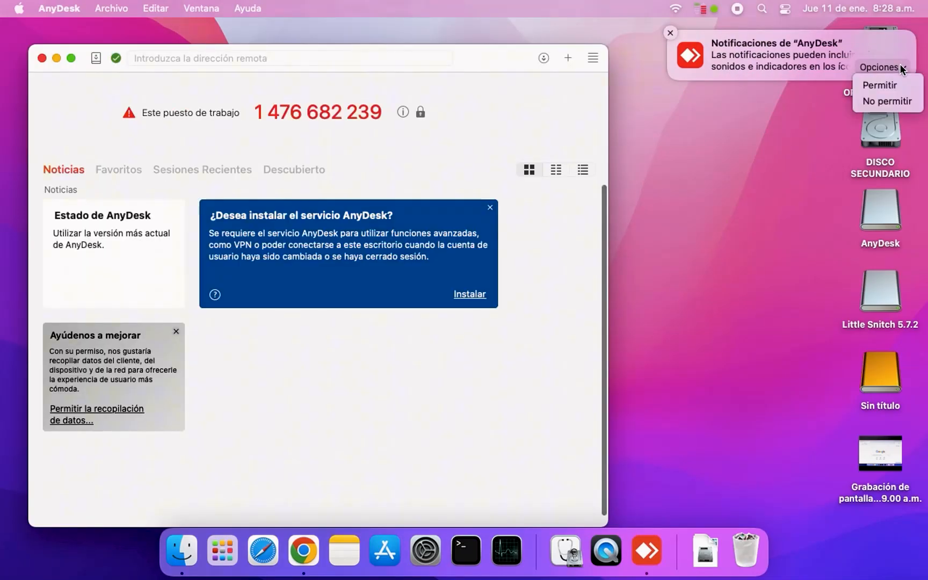
click(883, 101)
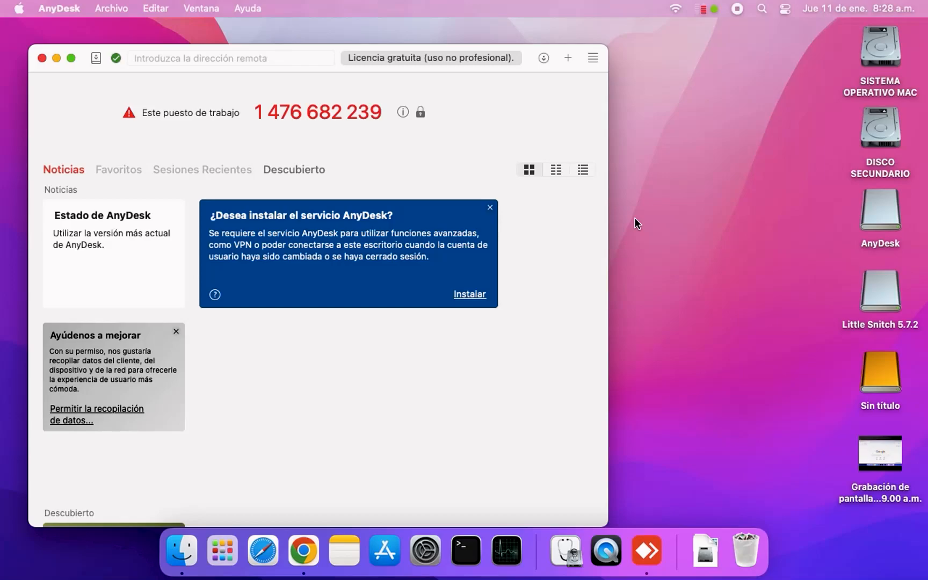
Open the system's Grabación de pantalla privacy preferences from AnyDesk's System Permissions Status window
click(252, 10)
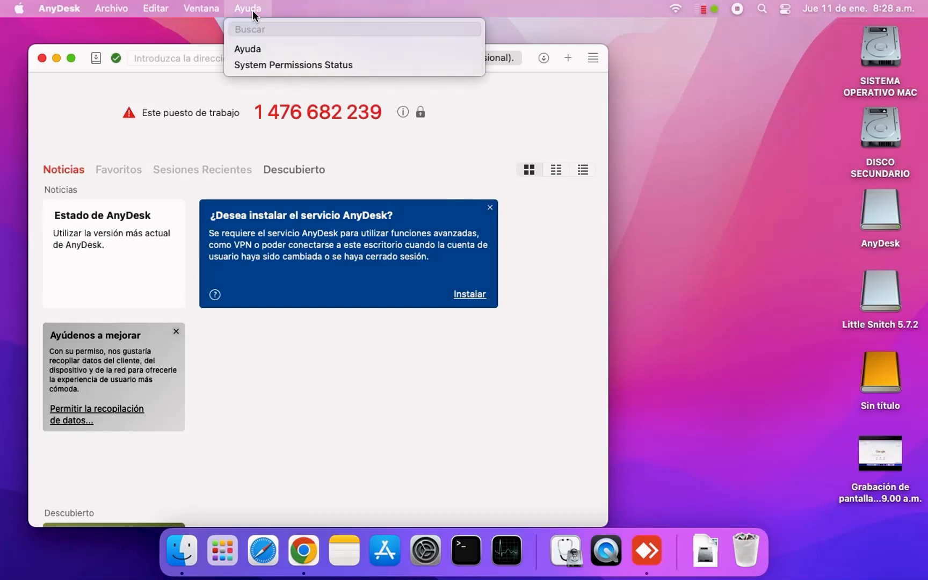
click(300, 65)
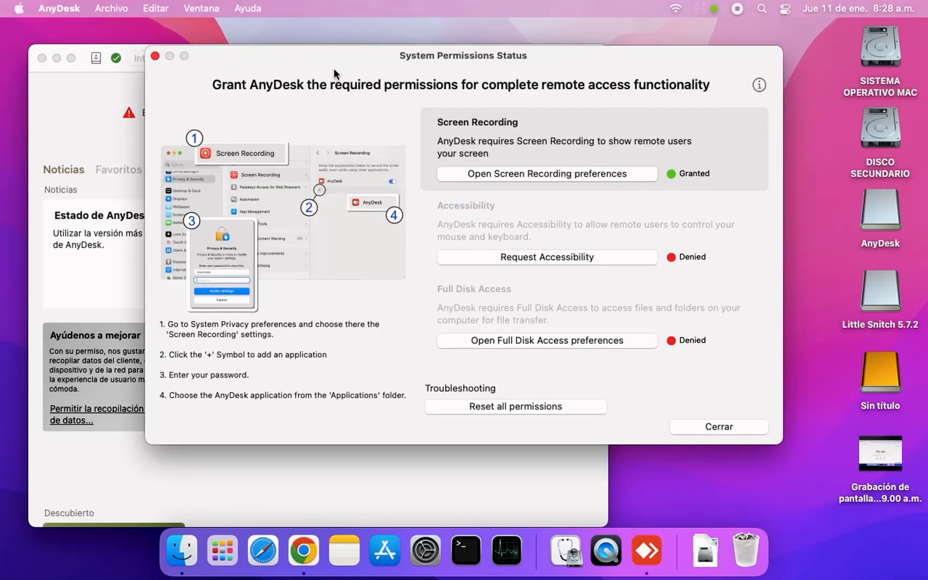
click(518, 172)
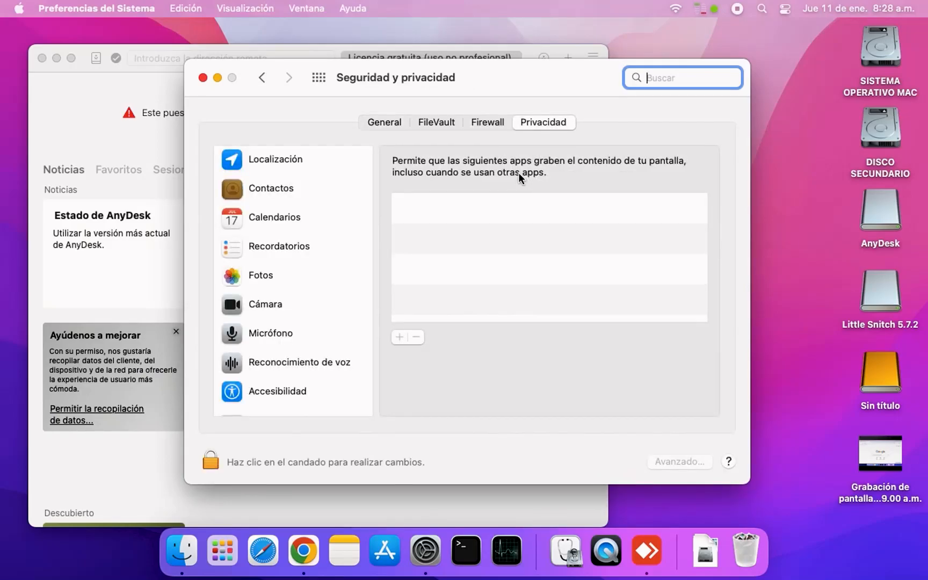
scroll(318, 315, down, 5)
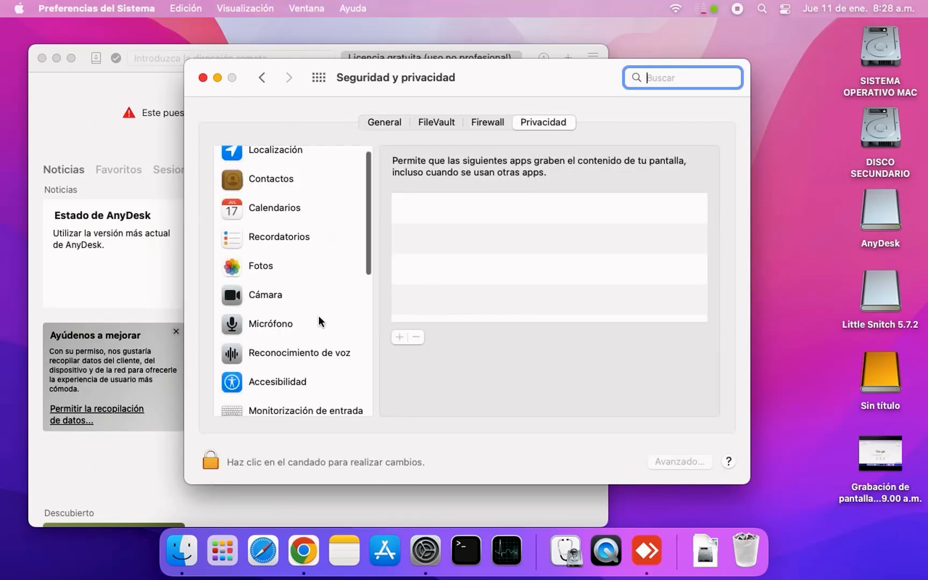
scroll(318, 315, down, 3)
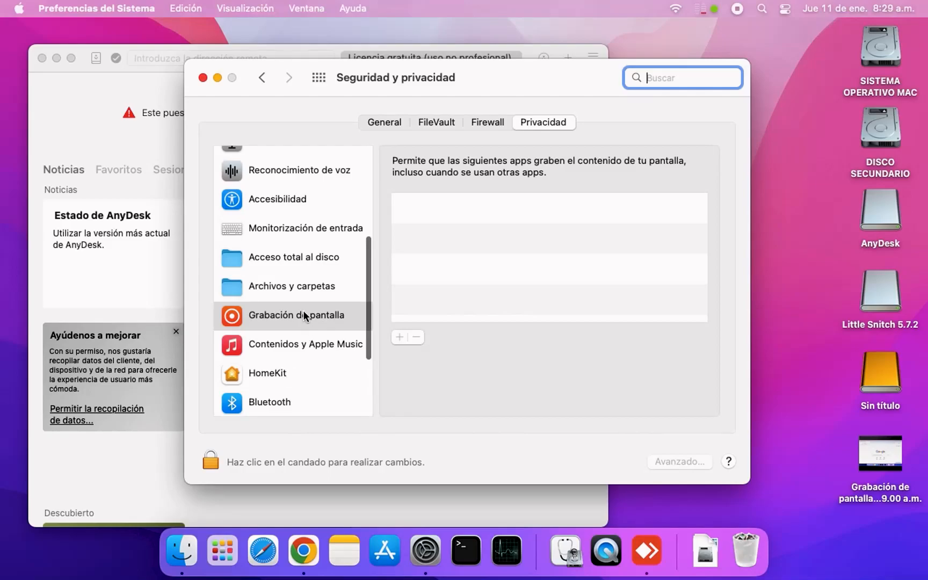
click(299, 315)
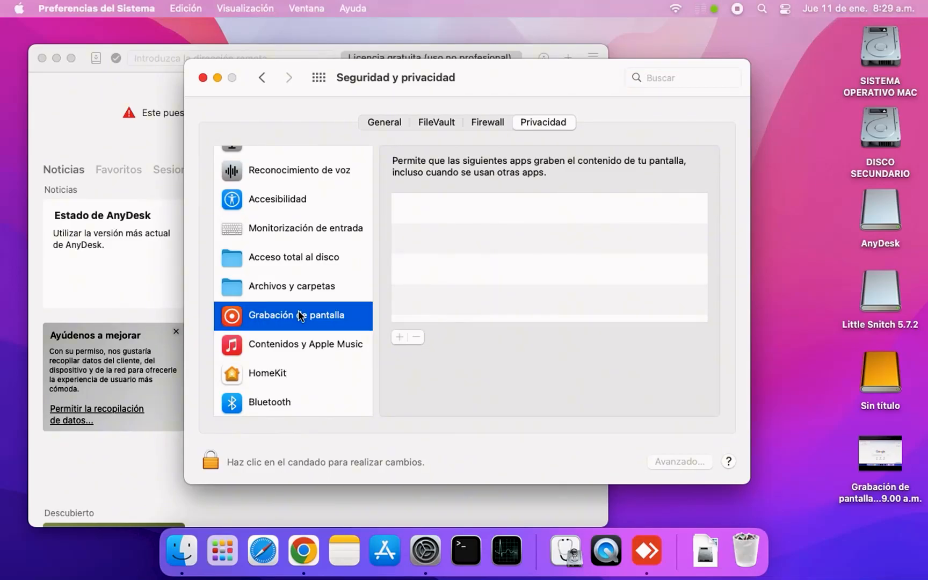
Unlock the Seguridad y privacidad preferences with the account password, keeping the Grabación de pantalla category selected
drag(499, 72, 597, 161)
drag(559, 133, 504, 97)
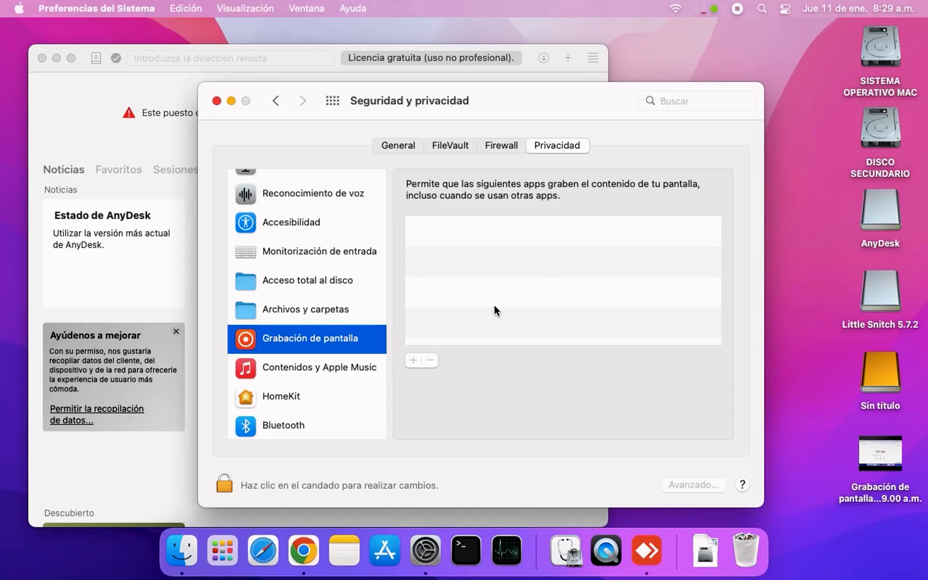
click(290, 222)
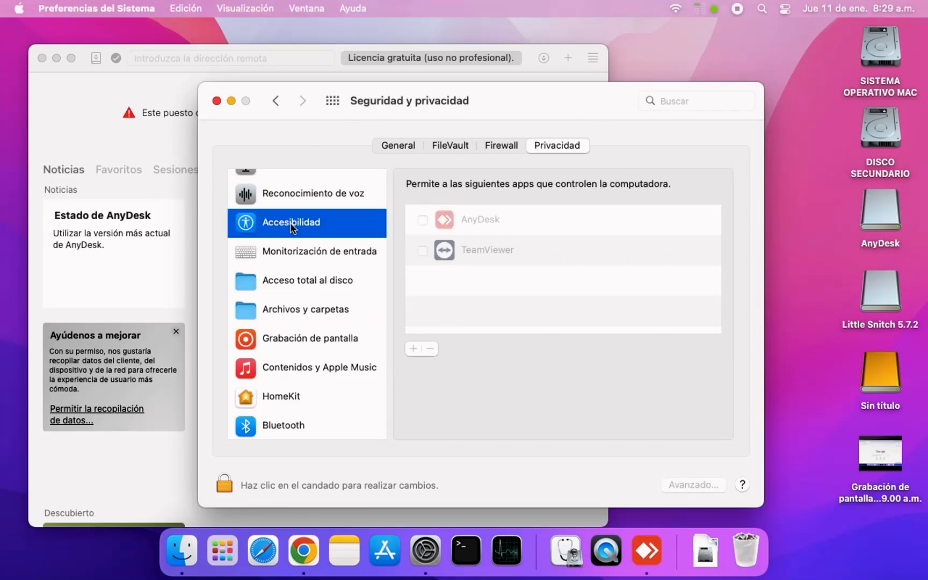
click(310, 344)
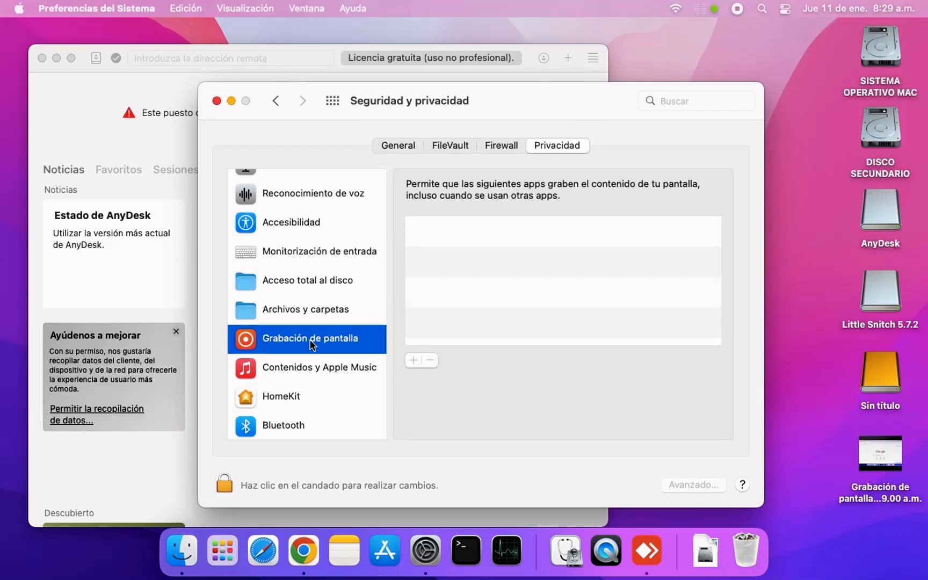
click(390, 485)
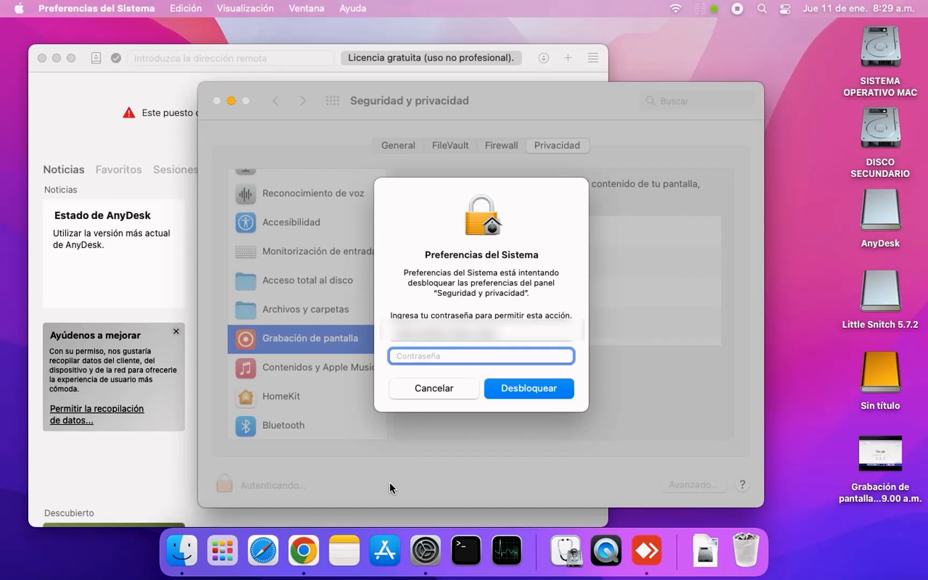
text(••••)
click(534, 387)
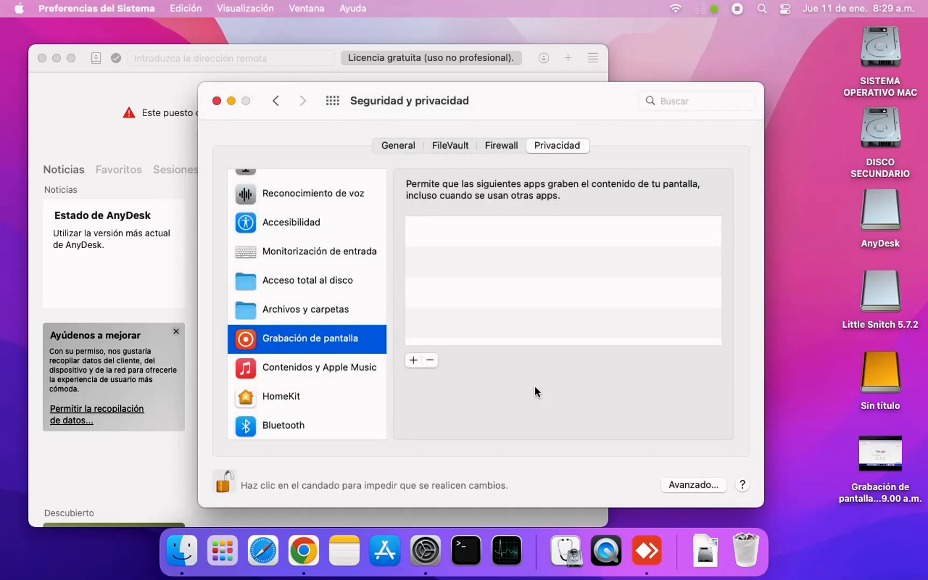
Add AnyDesk from Aplicaciones to the apps allowed to record the screen, postpone its restart, and close the preferences
click(412, 361)
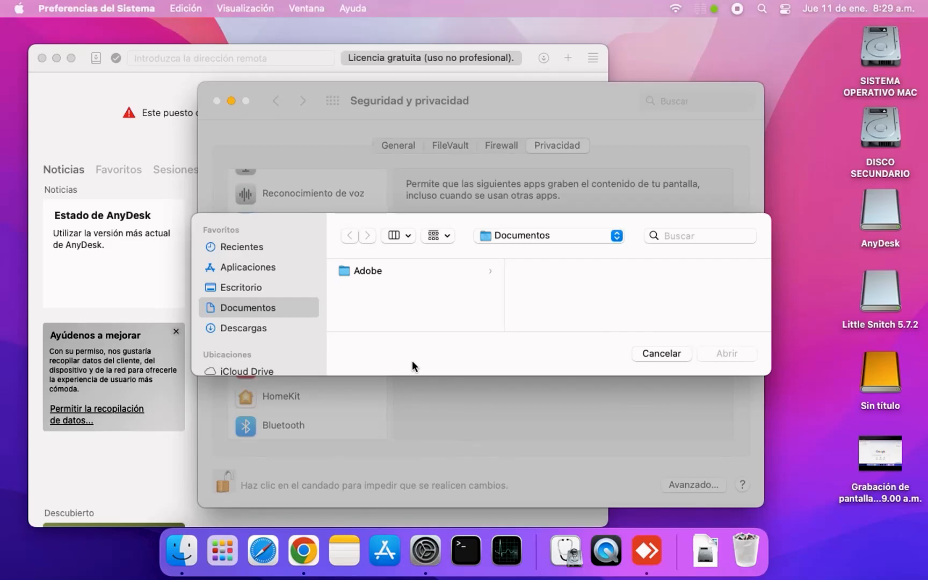
click(258, 268)
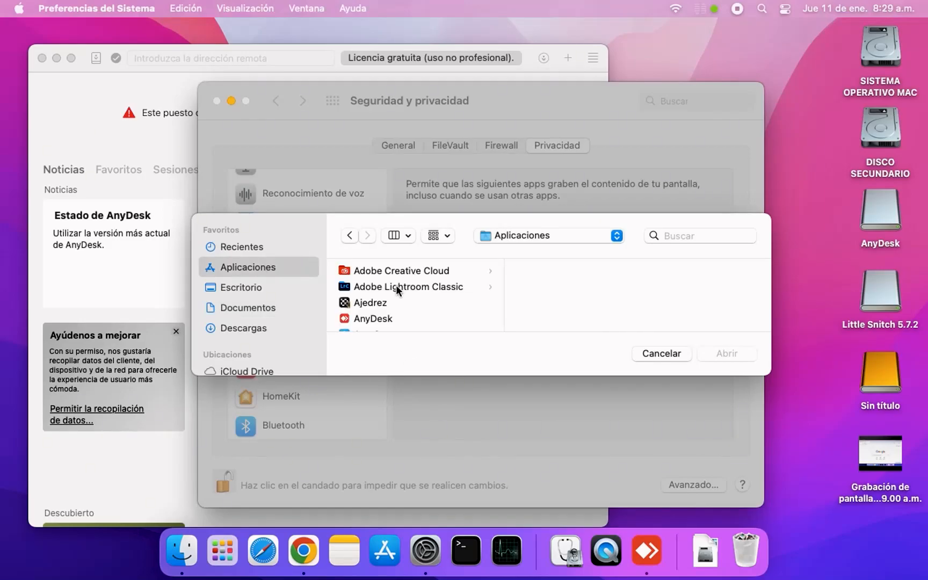
click(381, 319)
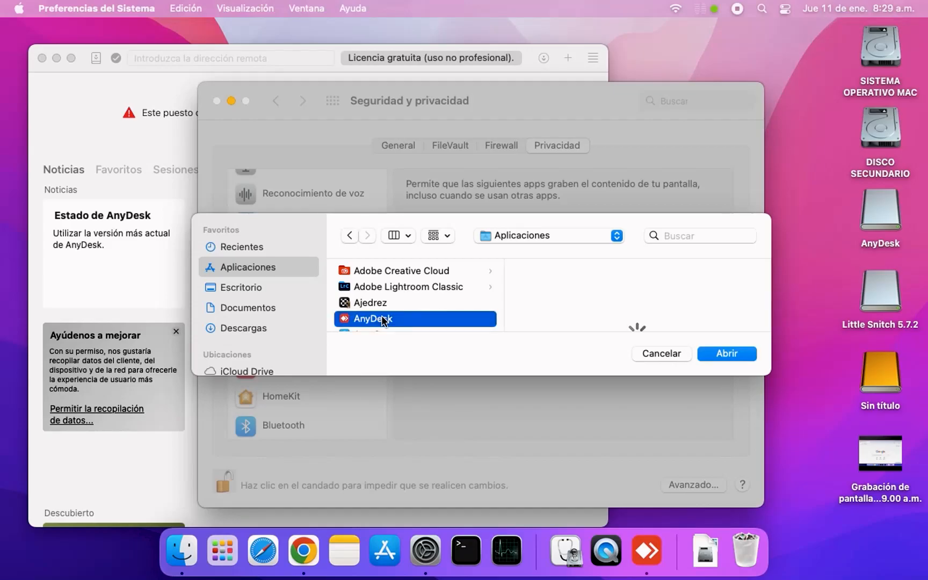
click(727, 352)
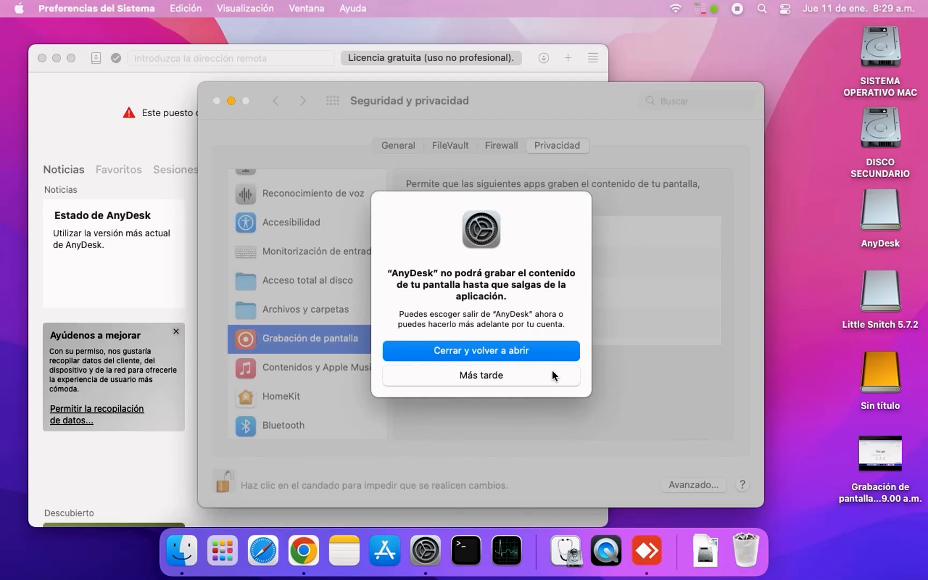
click(509, 375)
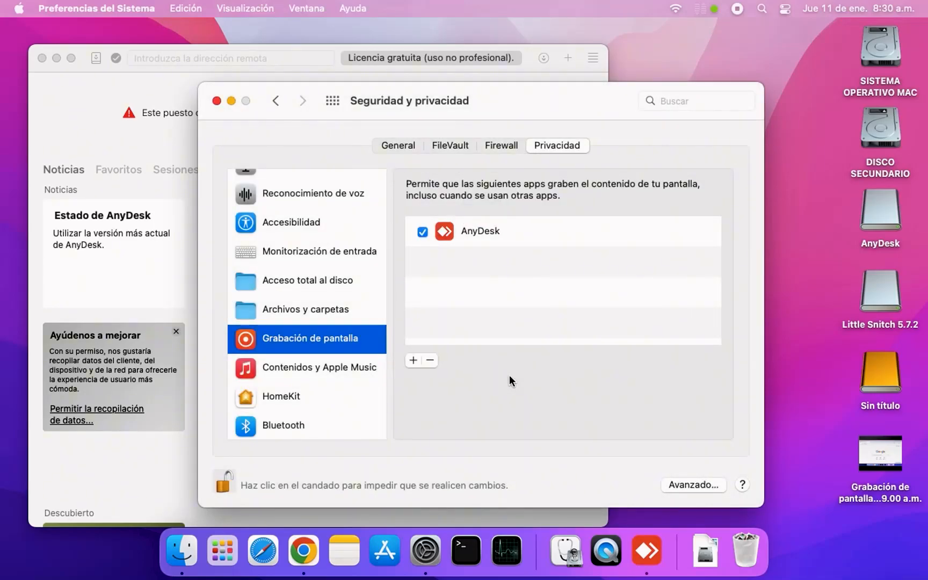
click(219, 103)
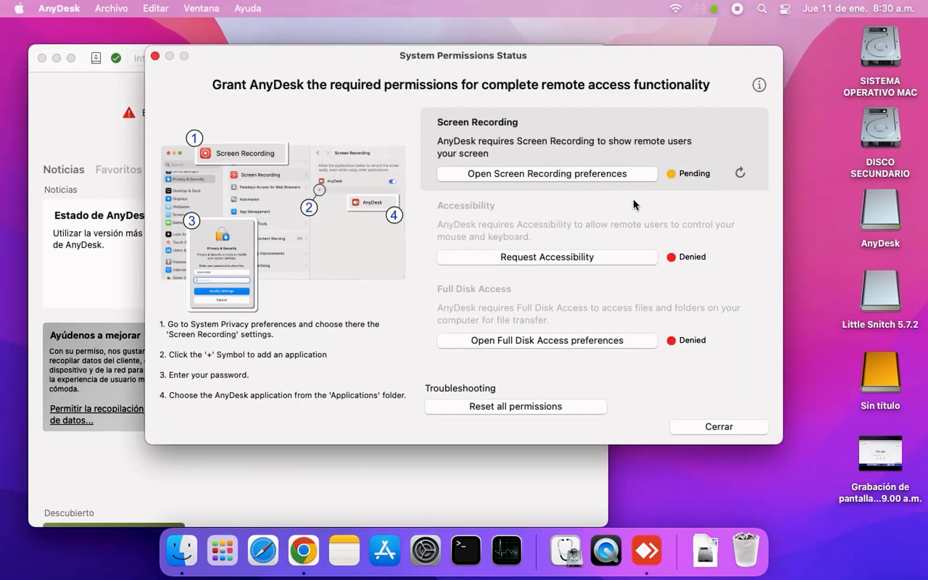
Restart AnyDesk to apply the pending screen recording permission and reopen its System Permissions Status window
click(739, 173)
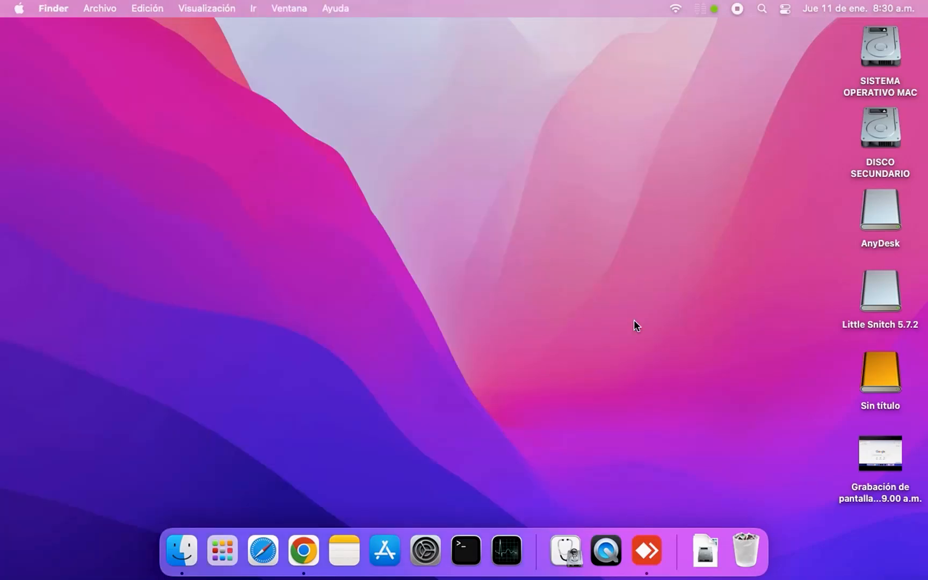
click(657, 552)
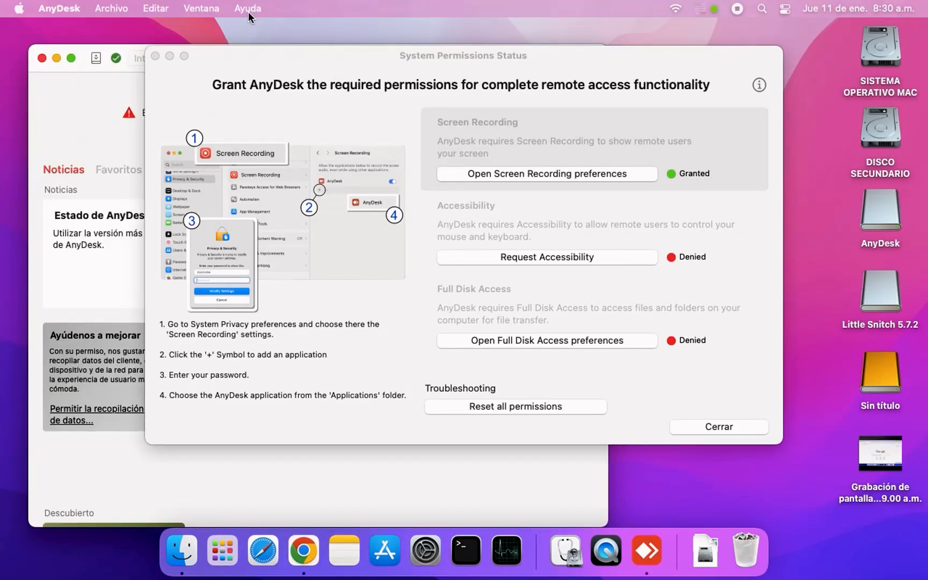
click(155, 56)
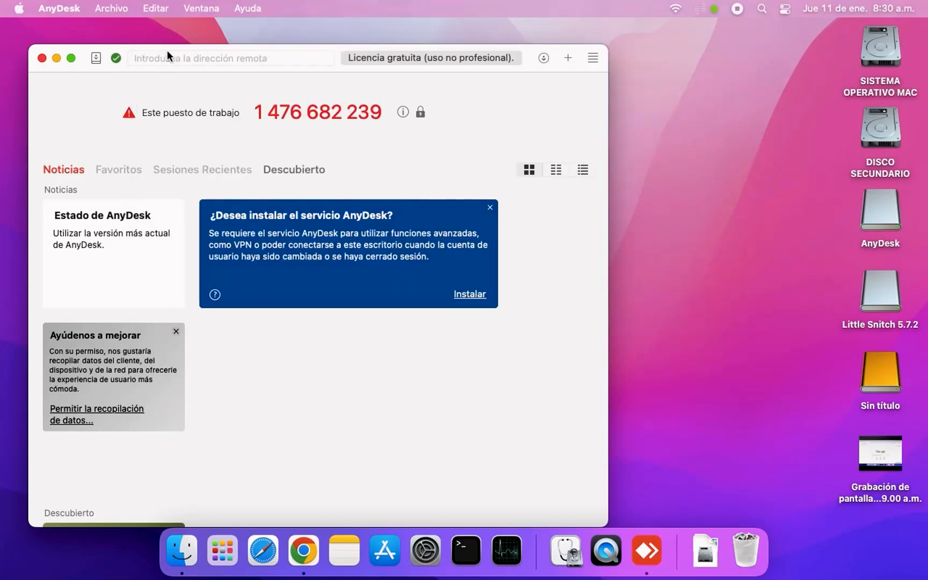
click(249, 9)
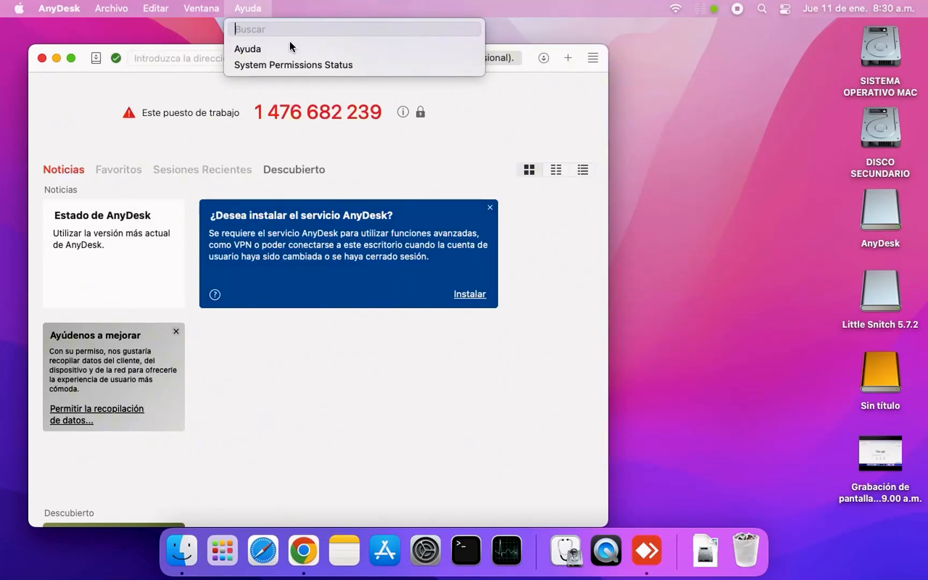
click(293, 64)
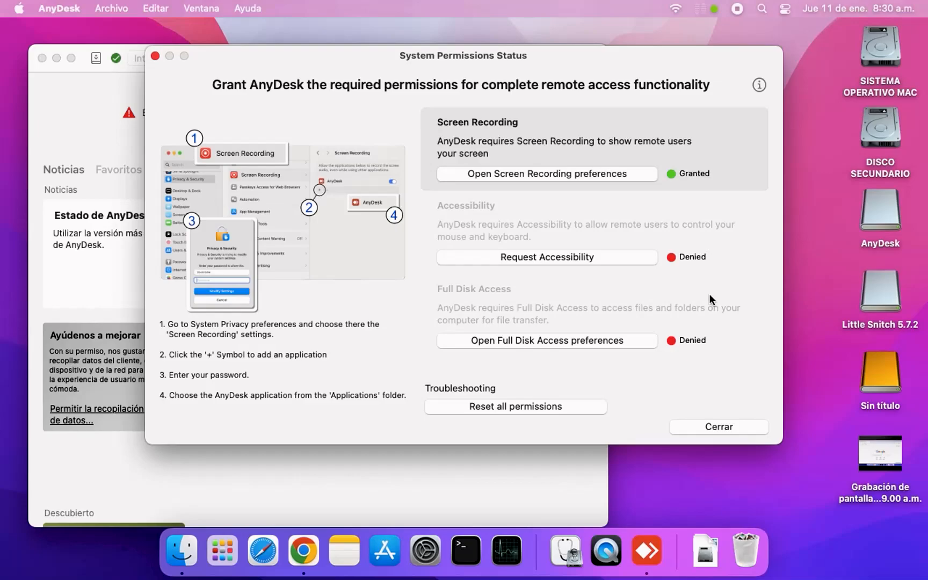
Request the Accessibility permission for AnyDesk and unlock the Accesibilidad privacy preferences with the account password
click(589, 258)
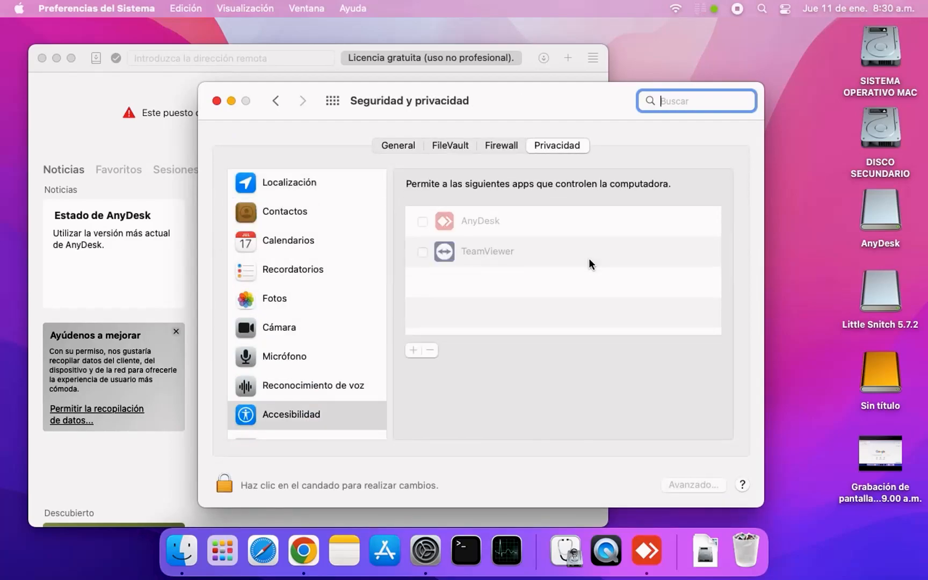
click(400, 483)
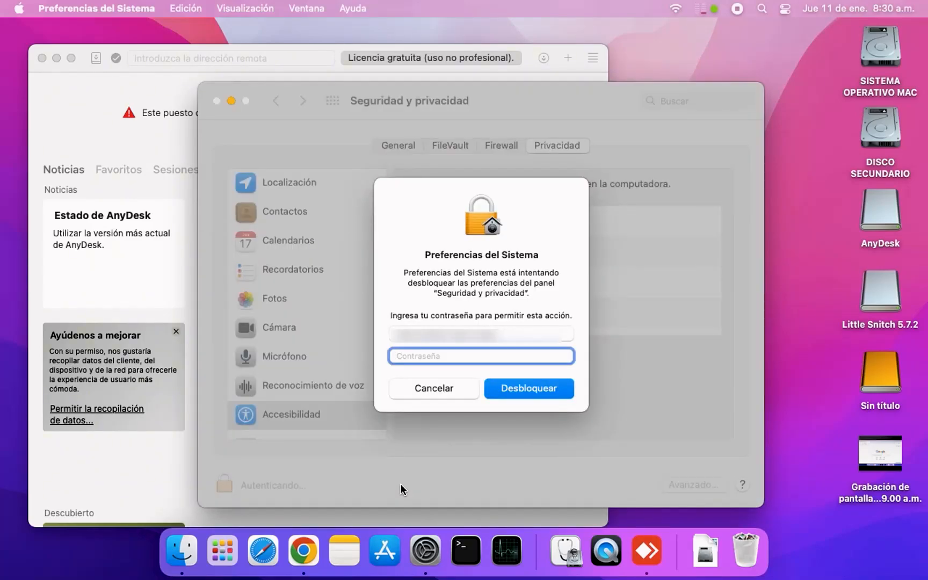
text(••••)
click(522, 388)
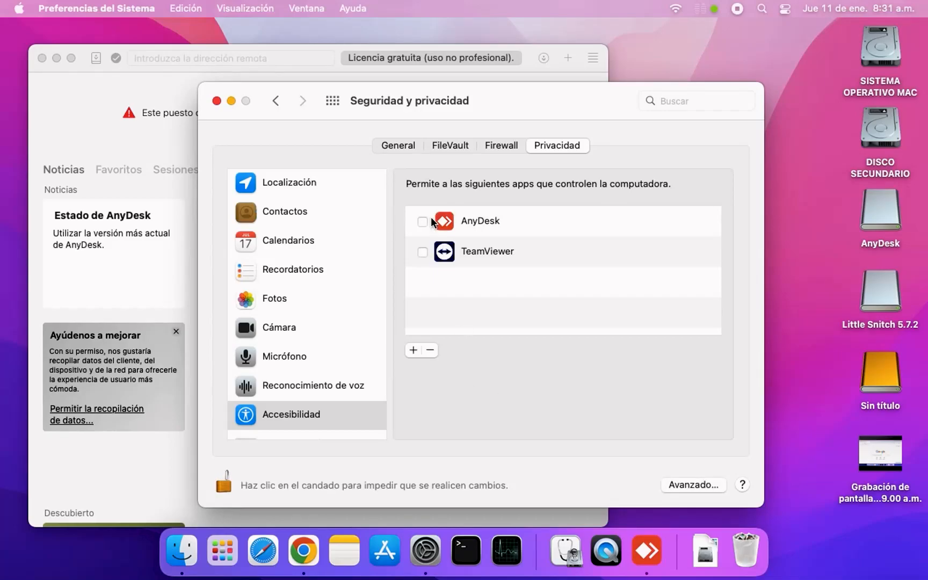
Allow AnyDesk to control the computer under Accesibilidad, and close the preferences and permissions status windows
click(422, 221)
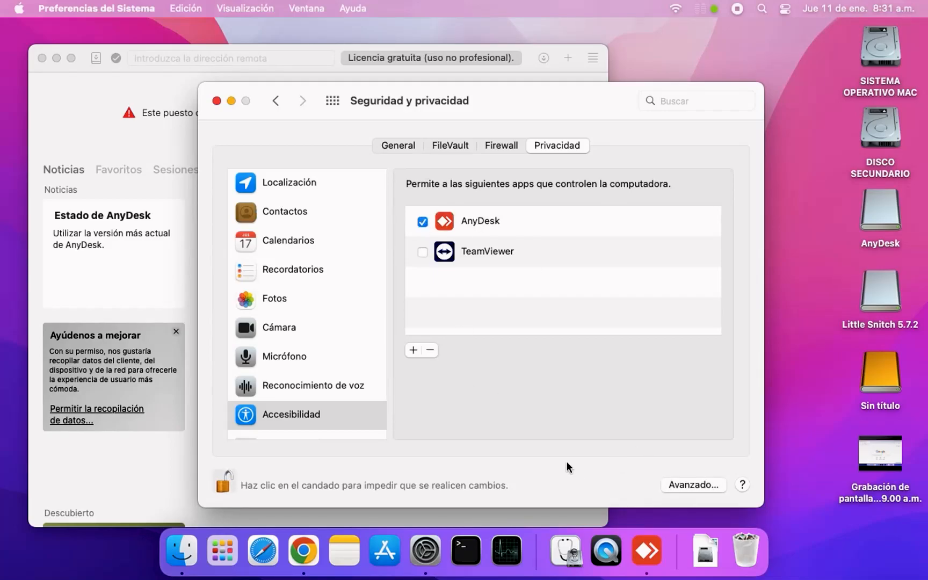
click(217, 101)
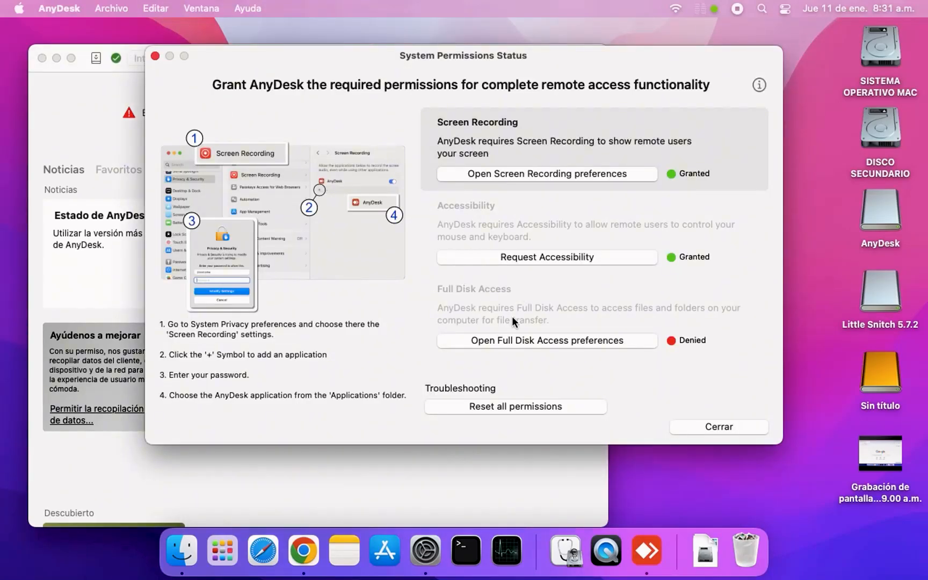
click(154, 56)
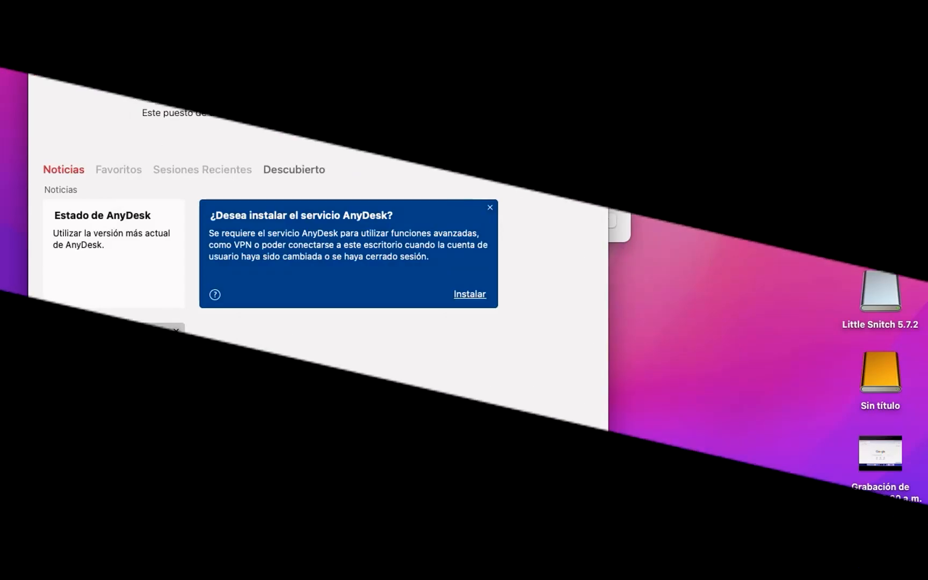